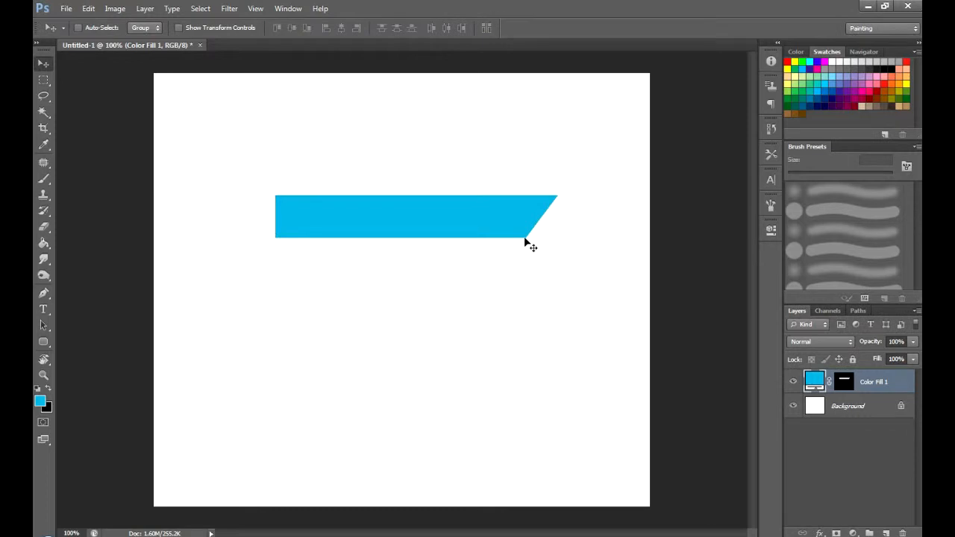
- Create a light-blue circle as a solid colour fill layer from an elliptical selection and place it over the bar's left end
click(46, 80)
click(85, 89)
click(885, 533)
drag(363, 363, 376, 301)
click(853, 533)
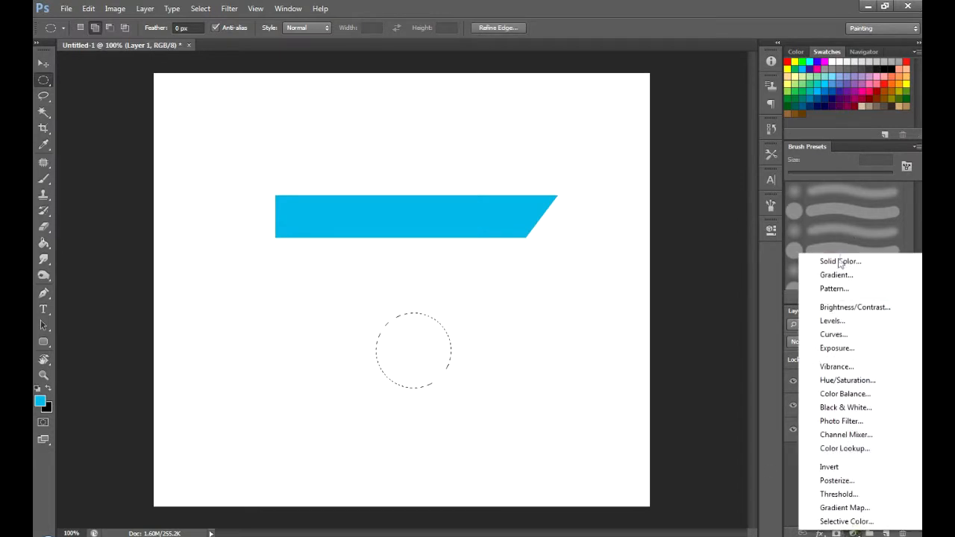
click(843, 262)
click(878, 193)
click(44, 64)
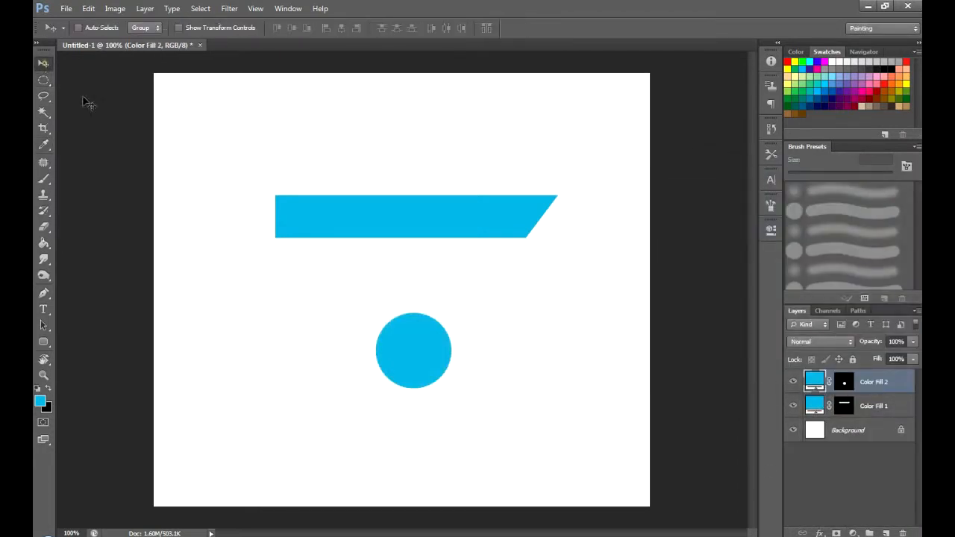
drag(415, 365, 254, 232)
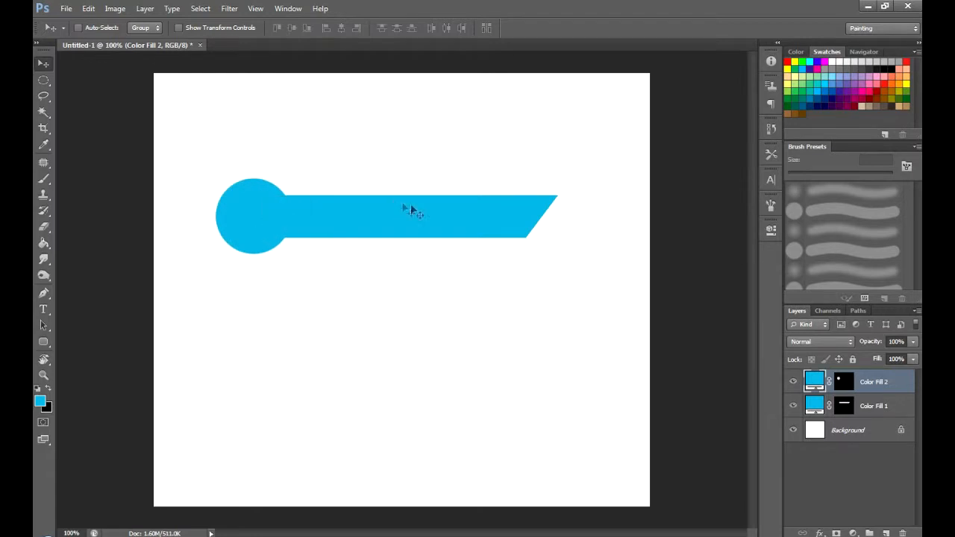
right_click(46, 82)
click(67, 79)
click(867, 533)
drag(304, 313, 503, 346)
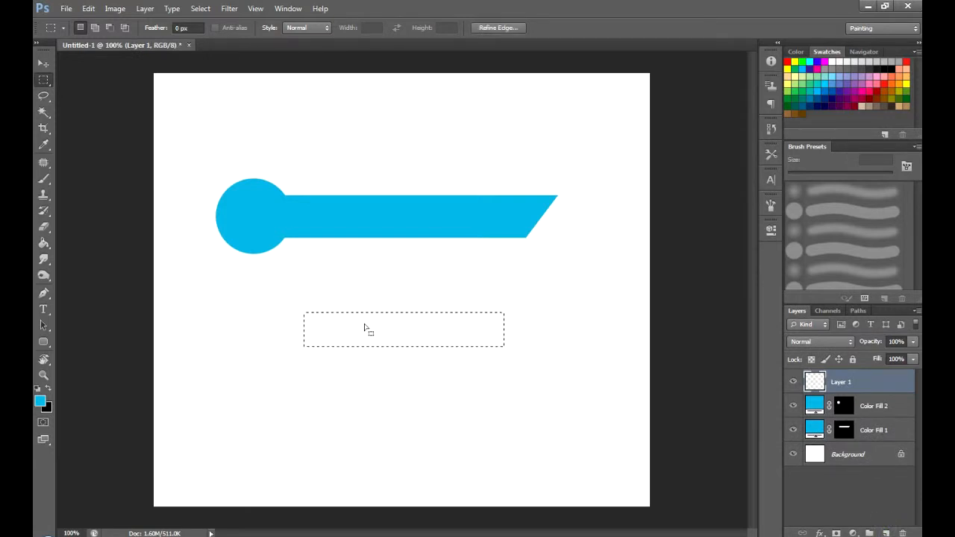
key(alt+BackSpace)
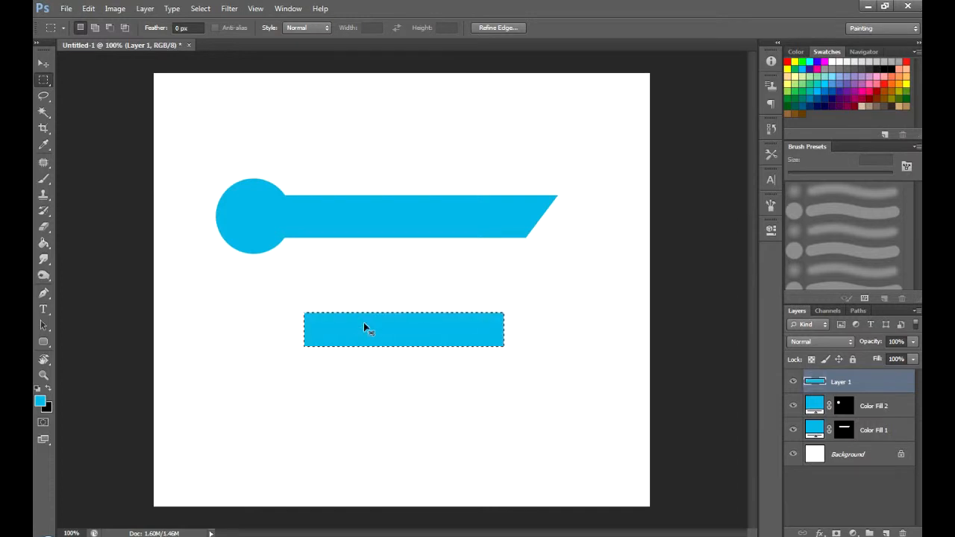
key(ctrl+t)
right_click(422, 325)
click(469, 395)
mouse_move(502, 348)
mouse_down()
mouse_move(470, 348)
mouse_move(497, 349)
mouse_up()
key(Escape)
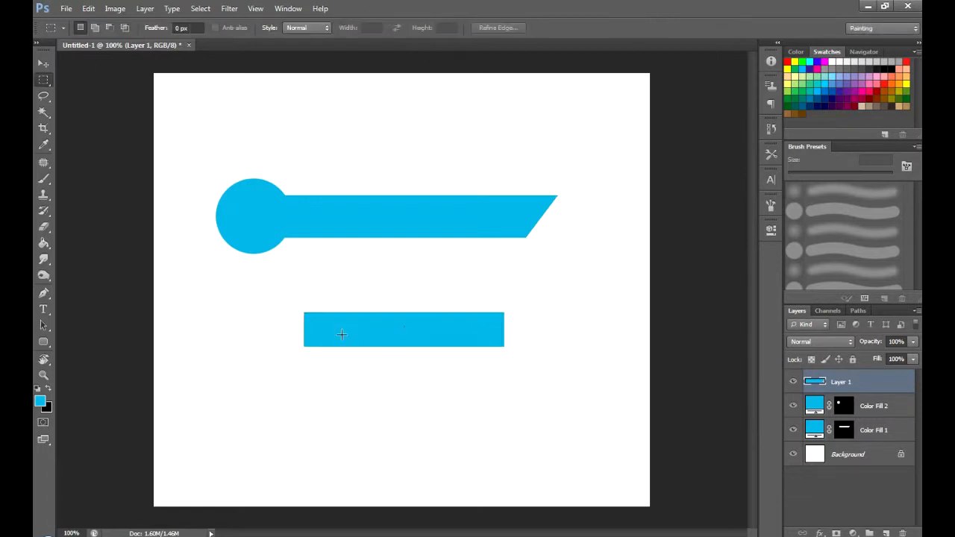
key(Delete)
- Fill the slanted bar's outline with the same blue on a new layer and place two copies below the original
ctrl+click(844, 406)
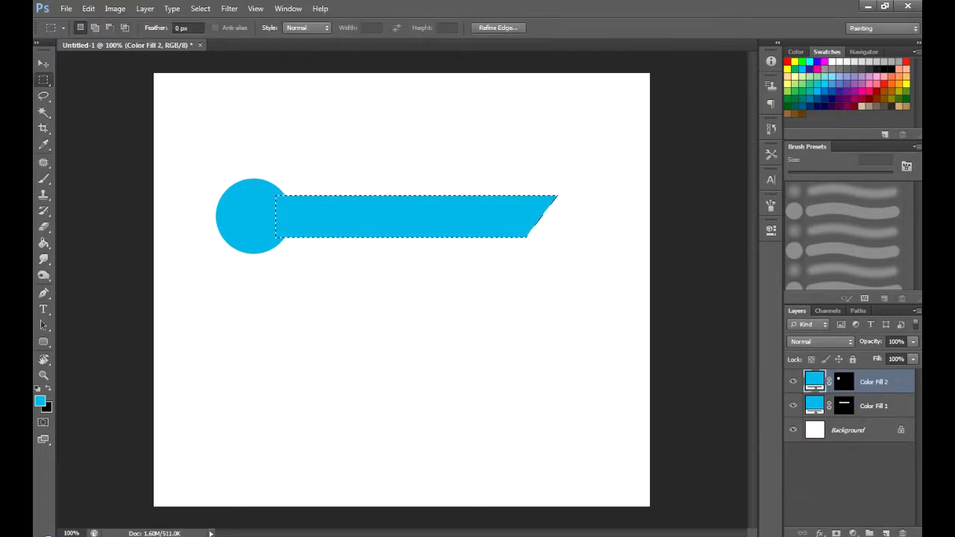
click(885, 533)
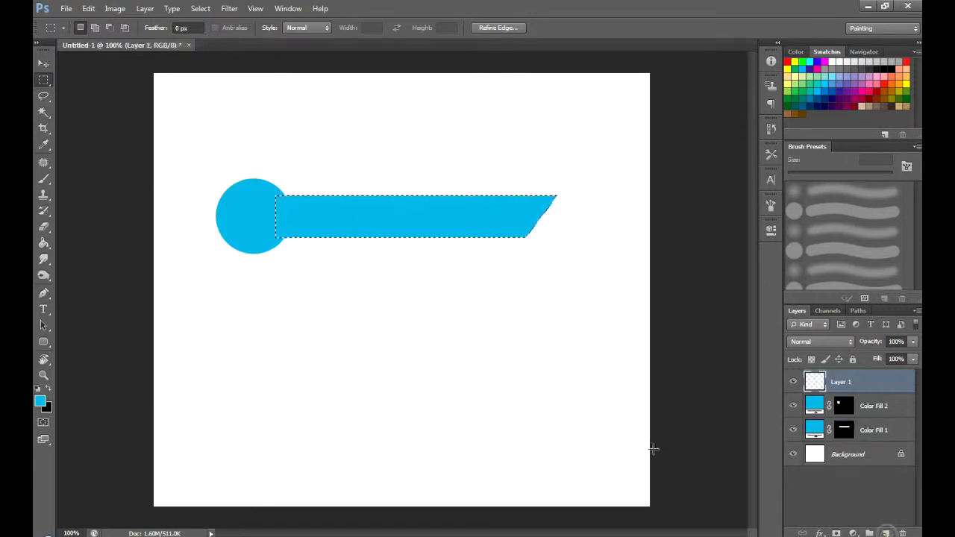
key(alt+BackSpace)
key(ctrl+d)
key(v)
drag(450, 218, 469, 393)
- Flip the lower copy horizontally and move it level with the other copy to form a trapezoid slanted at both ends
key(ctrl+t)
right_click(552, 393)
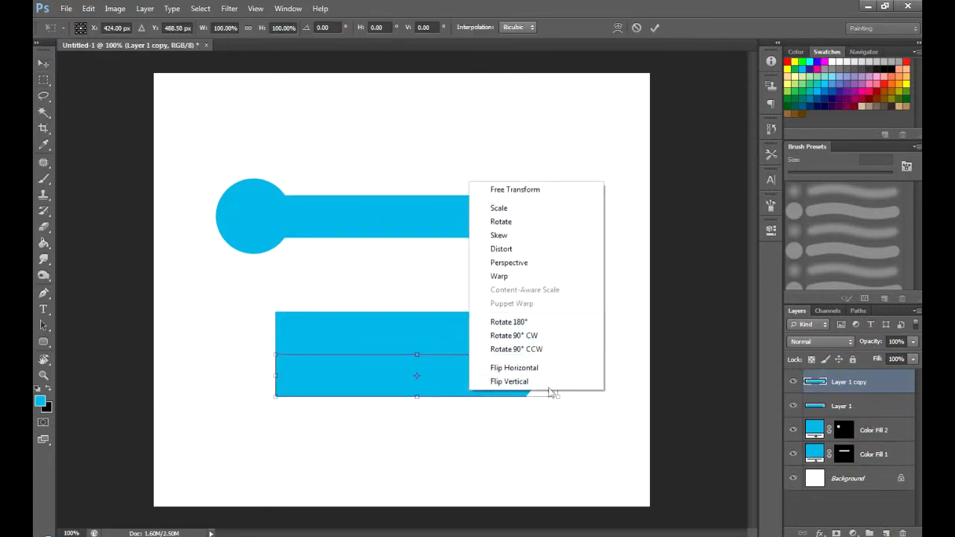
click(543, 382)
right_click(495, 373)
click(513, 341)
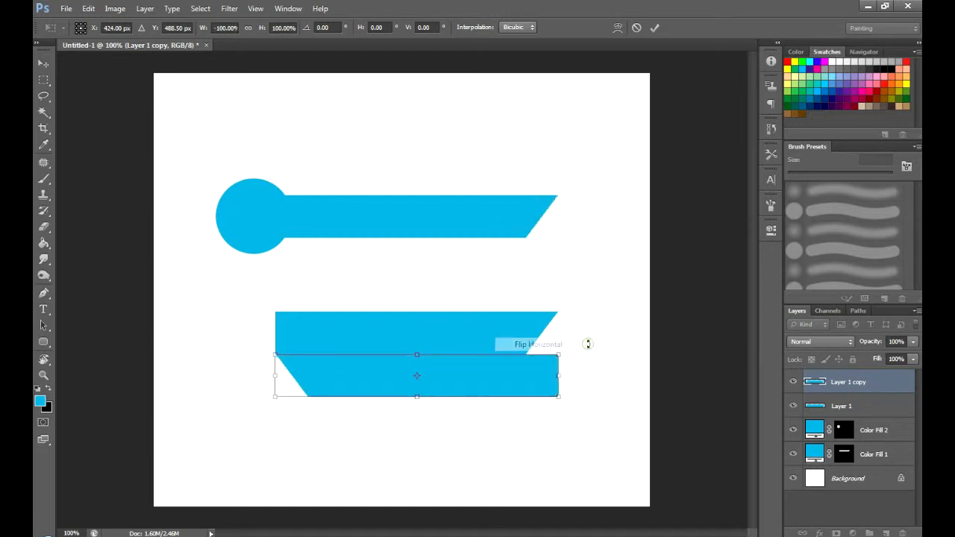
key(Return)
drag(461, 372, 394, 329)
- Merge the two layers forming the trapezoid into one layer
shift+click(891, 412)
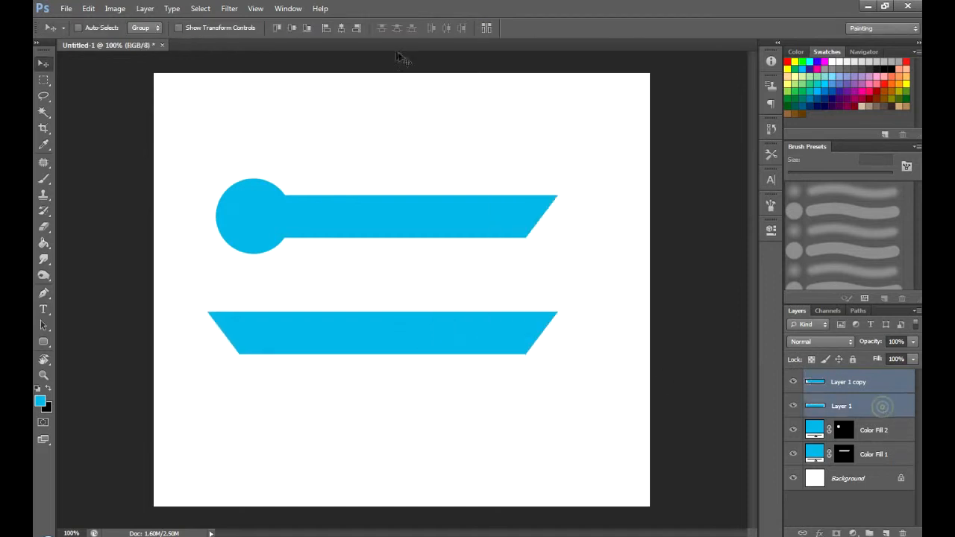
click(345, 29)
key(ctrl+z)
key(ctrl+e)
- Scale the merged trapezoid down to about half its width and place it along the bar's lower edge
key(ctrl+t)
drag(478, 336, 524, 296)
drag(605, 274, 522, 293)
key(Return)
drag(464, 308, 470, 263)
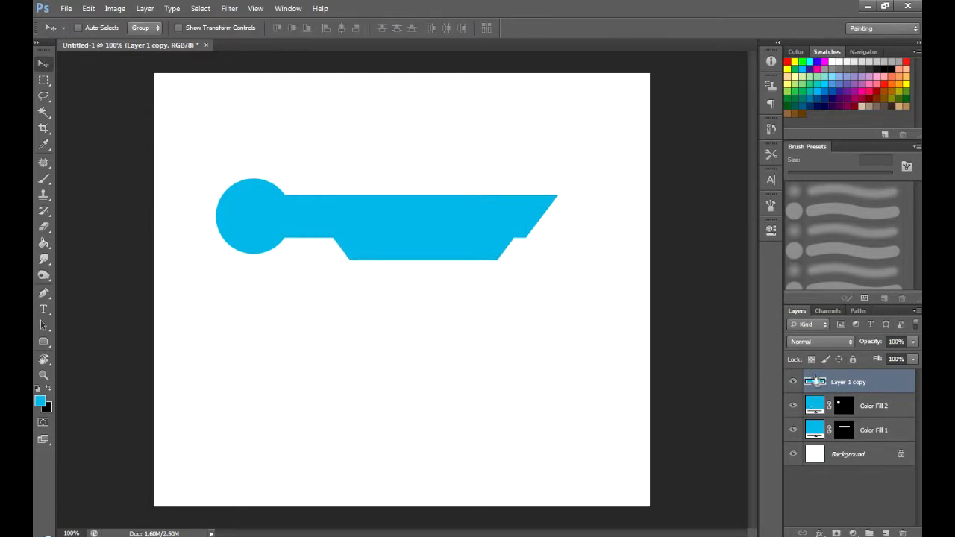
- Select the Layer 1 copy layer and shift the small trapezoid slightly up and right under the bar
ctrl+click(817, 382)
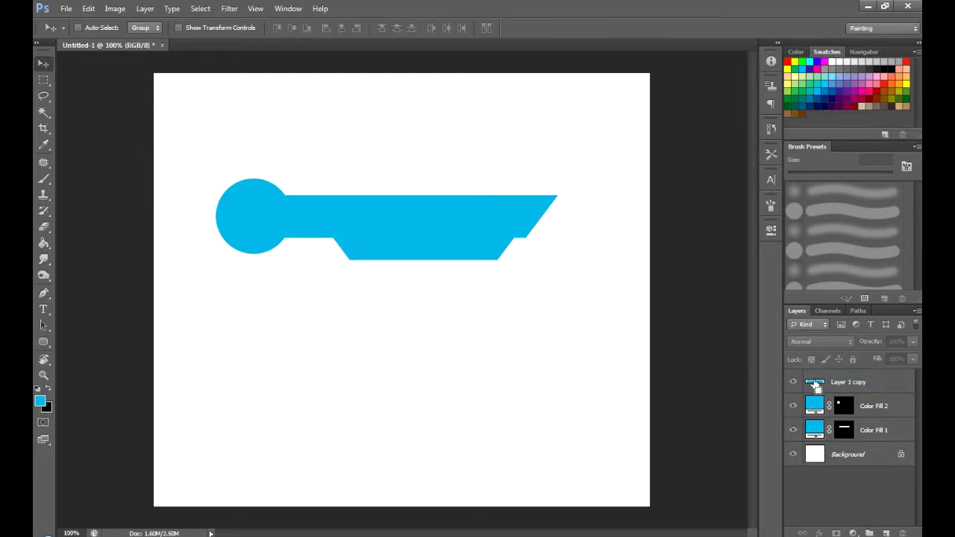
click(441, 231)
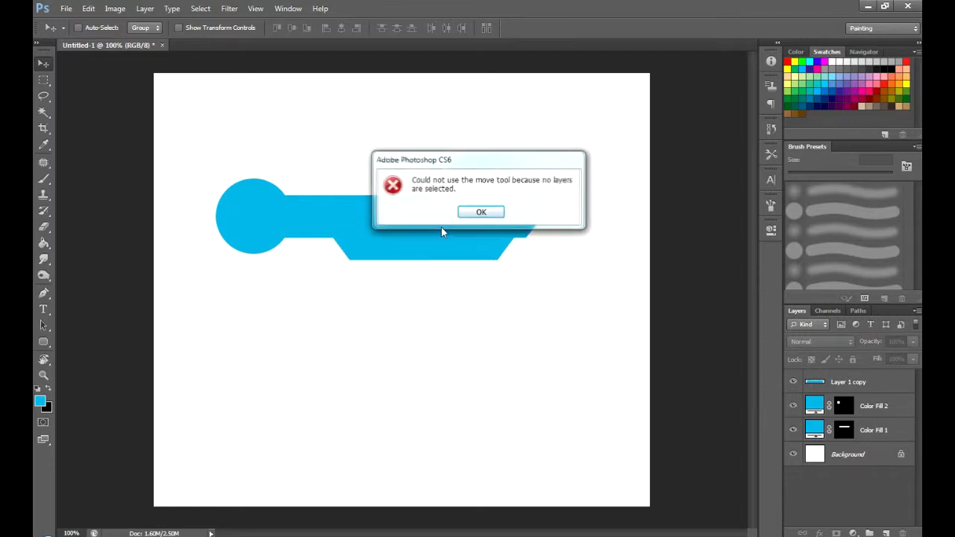
click(483, 213)
click(438, 234)
click(487, 215)
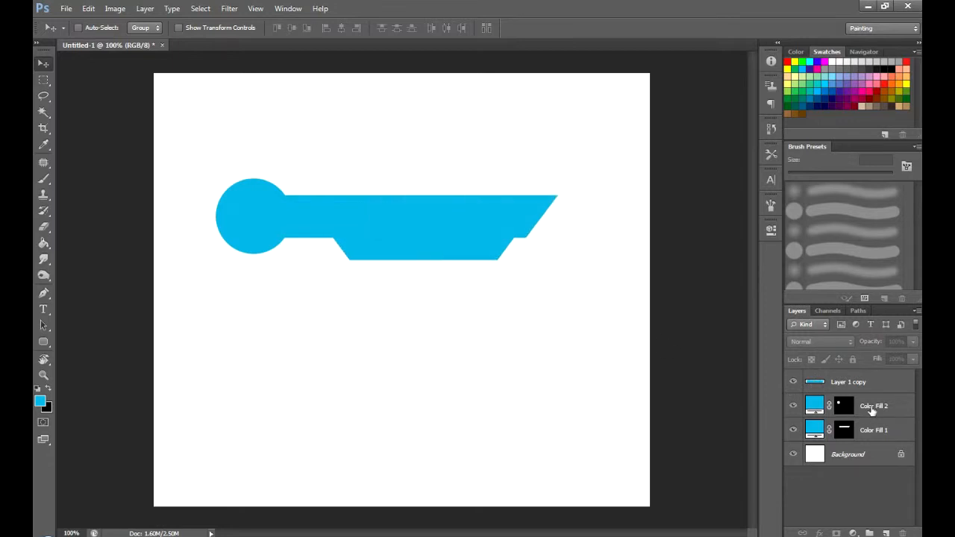
click(871, 382)
drag(448, 251, 450, 245)
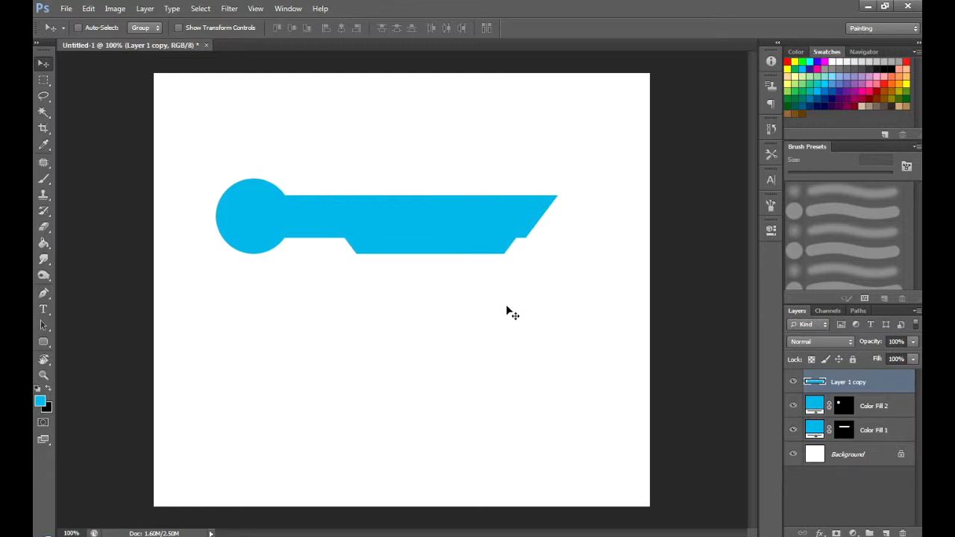
- Change the Color Fill 1 bar to the darker blue 0692b7
double_click(815, 430)
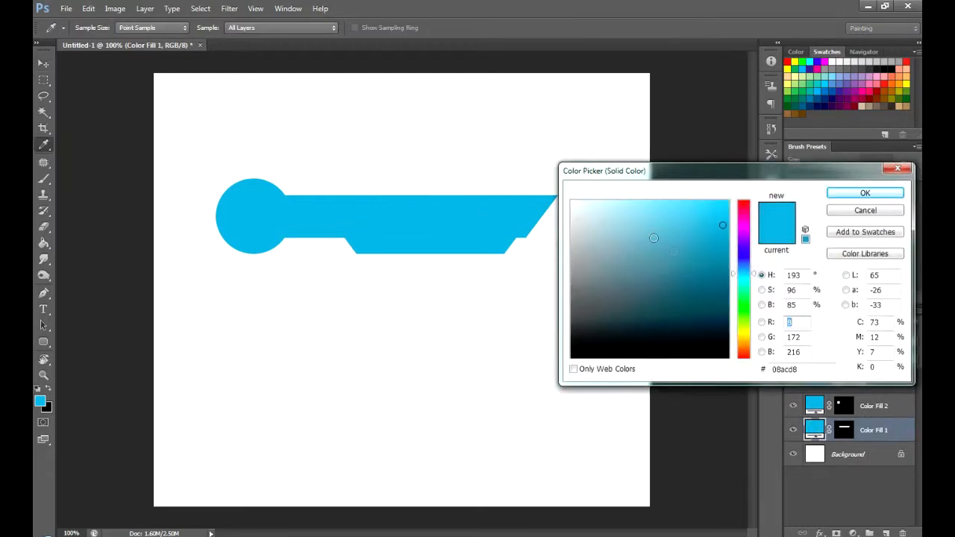
click(724, 247)
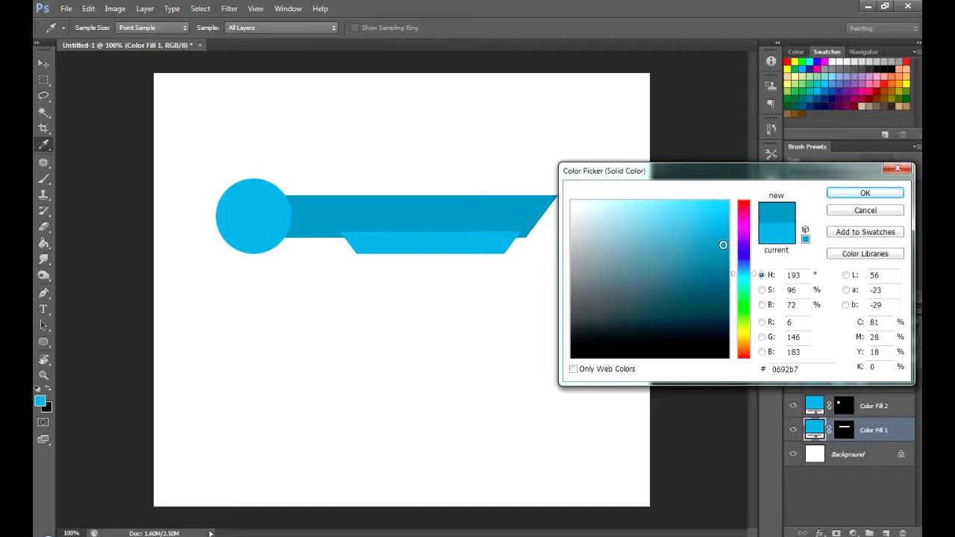
click(865, 194)
- Send the trapezoid layer behind the dark blue bar and fine-tune its vertical position
click(885, 381)
key(ctrl+bracketleft)
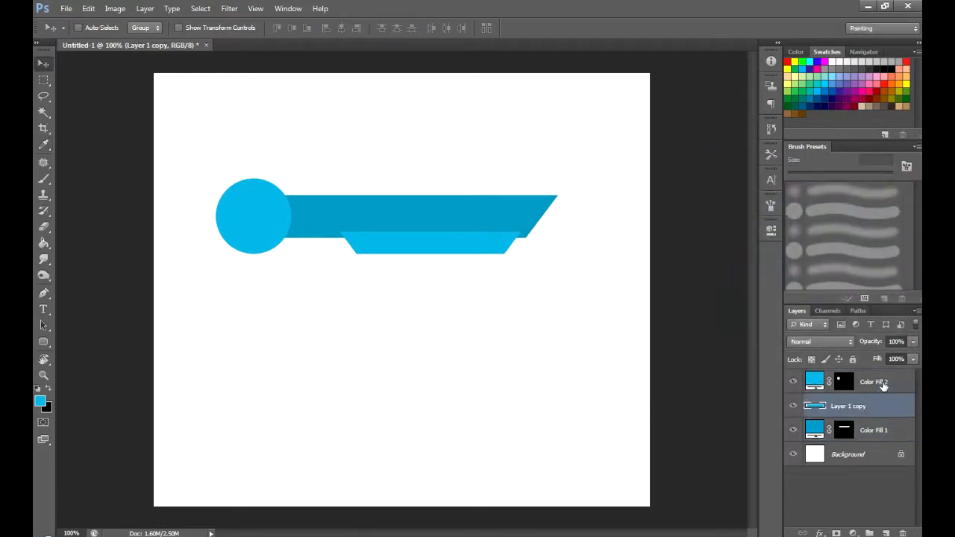
key(ctrl+bracketleft)
key(Down)
key(Down)
key(Up)
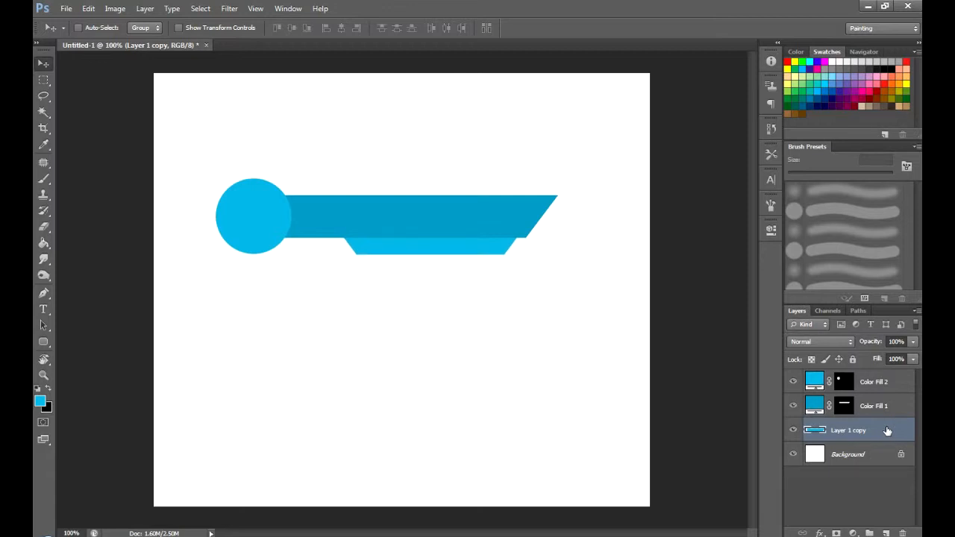
- Nudge the circle and the dark blue bar slightly down to line them up
click(888, 383)
key(Down)
key(Down)
key(Down)
key(Down)
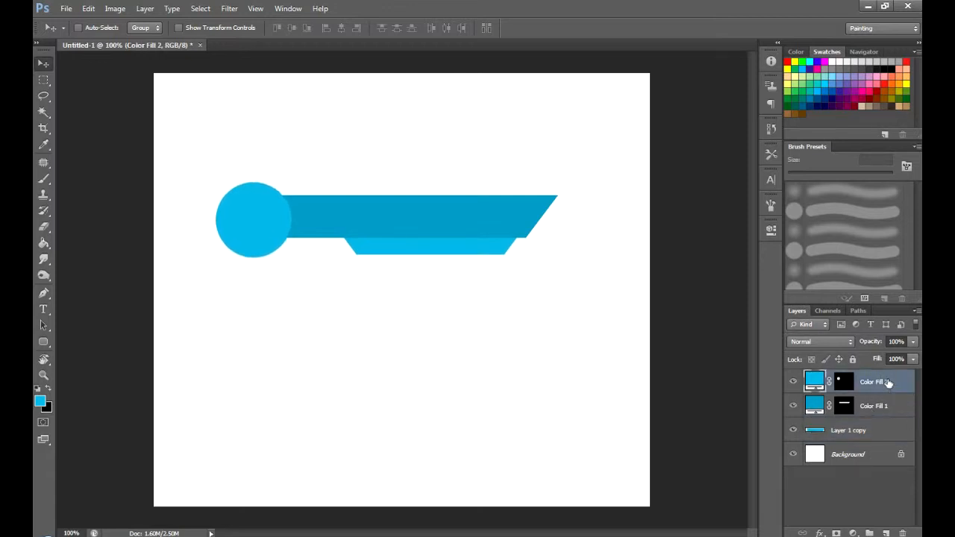
click(887, 407)
key(Down)
key(Down)
key(Down)
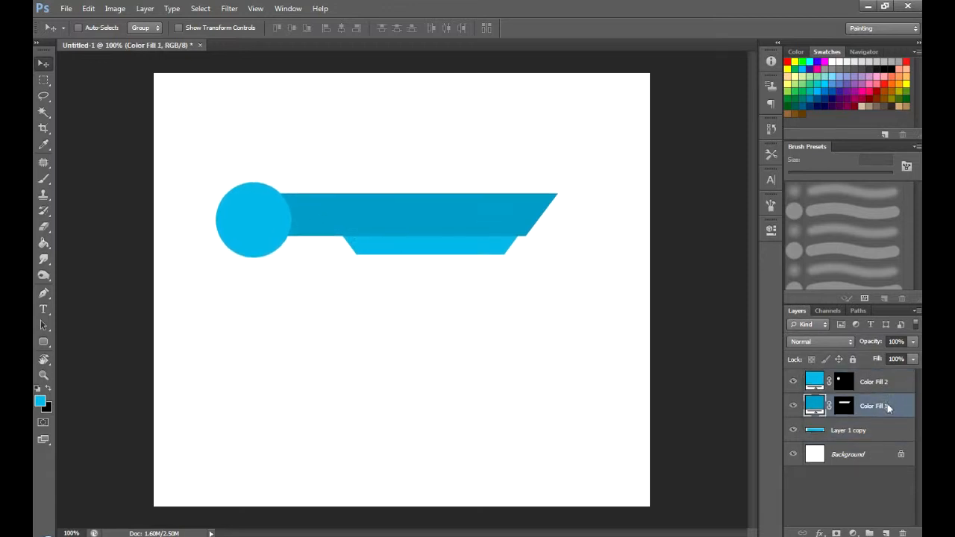
key(Up)
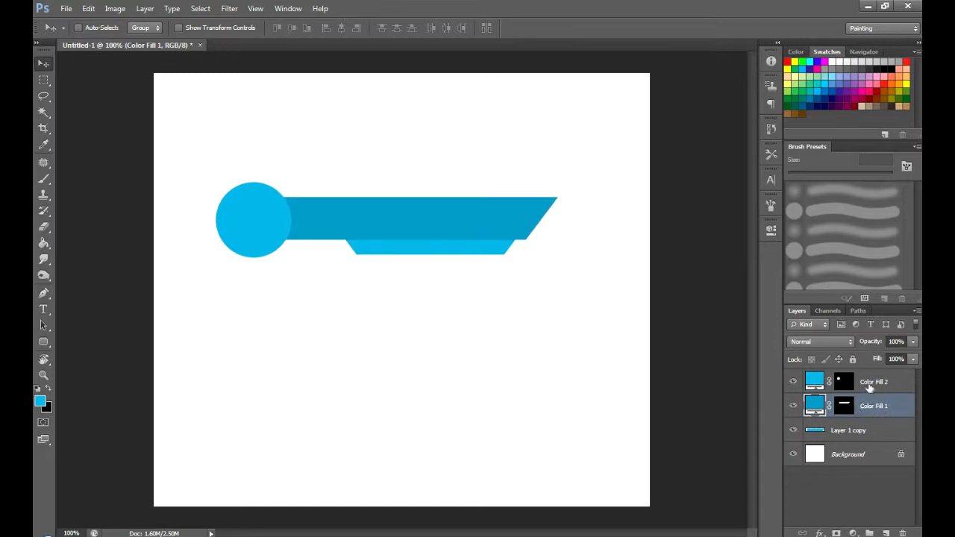
- Move the circle right so it overlaps the bar's left end, and fine-tune its position with small nudges
click(886, 384)
key(Down)
key(Down)
mouse_move(274, 238)
mouse_down()
mouse_move(298, 216)
mouse_move(358, 227)
mouse_move(347, 234)
mouse_move(362, 227)
mouse_move(285, 224)
mouse_move(288, 233)
mouse_up()
key(Up)
key(Up)
key(Up)
key(Up)
key(Up)
key(Up)
key(Up)
key(Up)
key(Up)
key(Up)
key(Up)
key(Up)
key(Up)
key(Up)
key(Up)
key(Down)
key(Left)
key(Right)
key(Right)
key(Right)
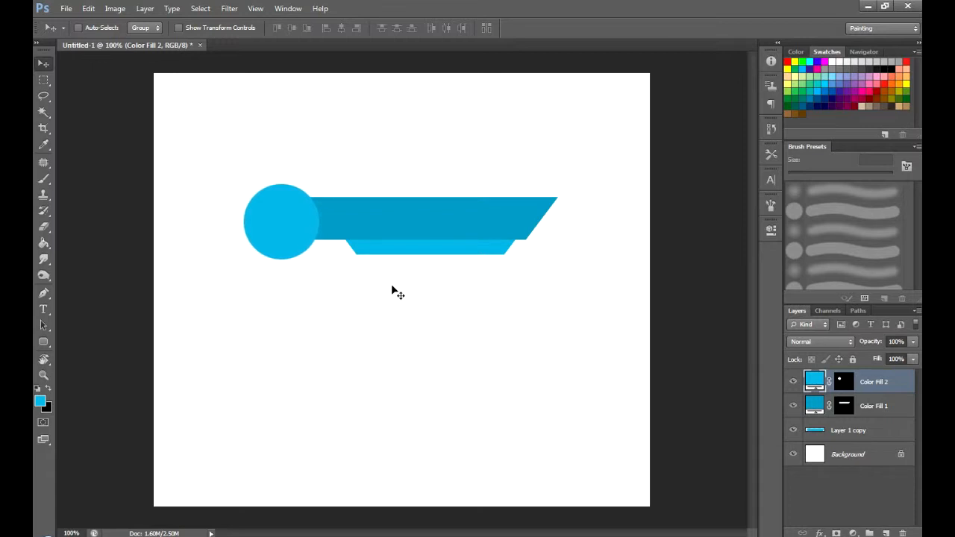
- Load the circle's outline as a selection on a new layer and shrink the selection about its centre to about 83%
click(842, 382)
ctrl+click(842, 382)
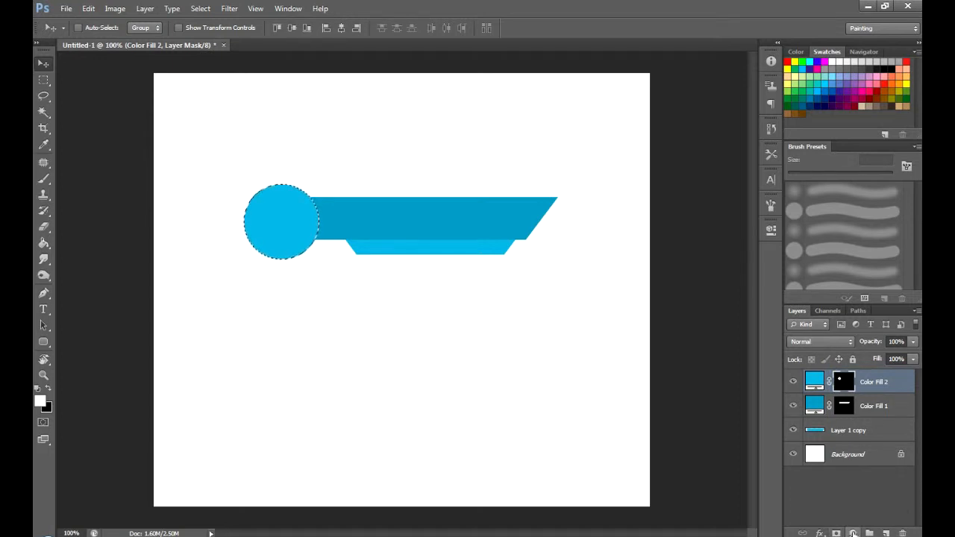
click(886, 533)
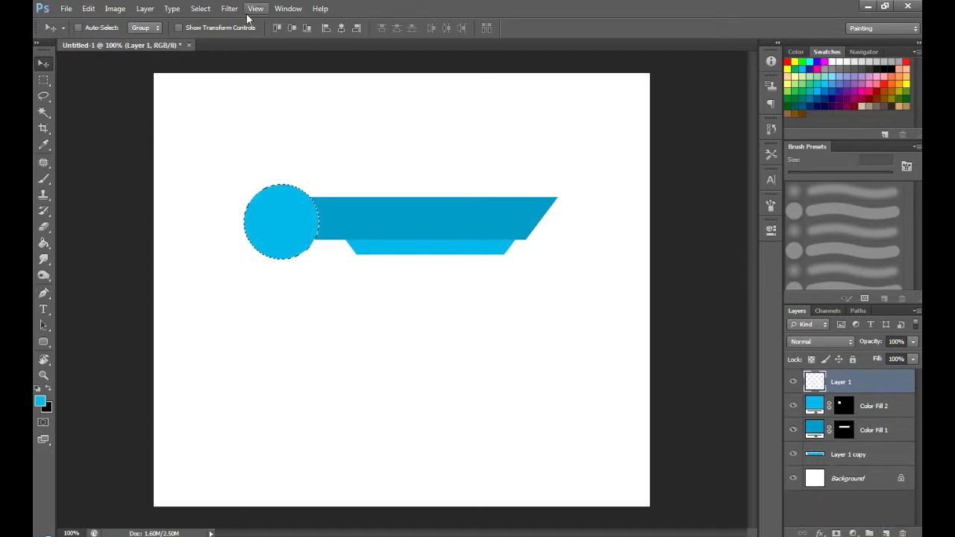
click(200, 8)
click(232, 192)
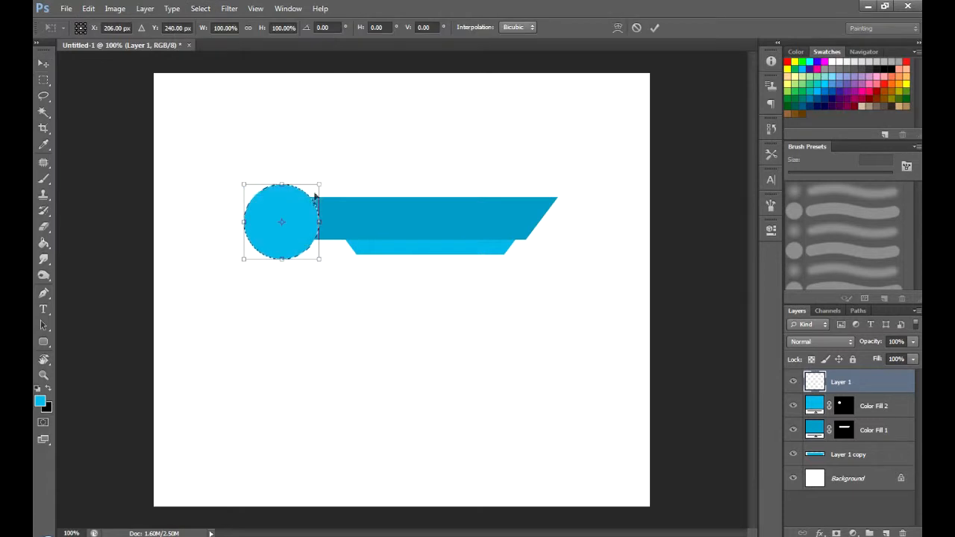
drag(322, 179, 313, 185)
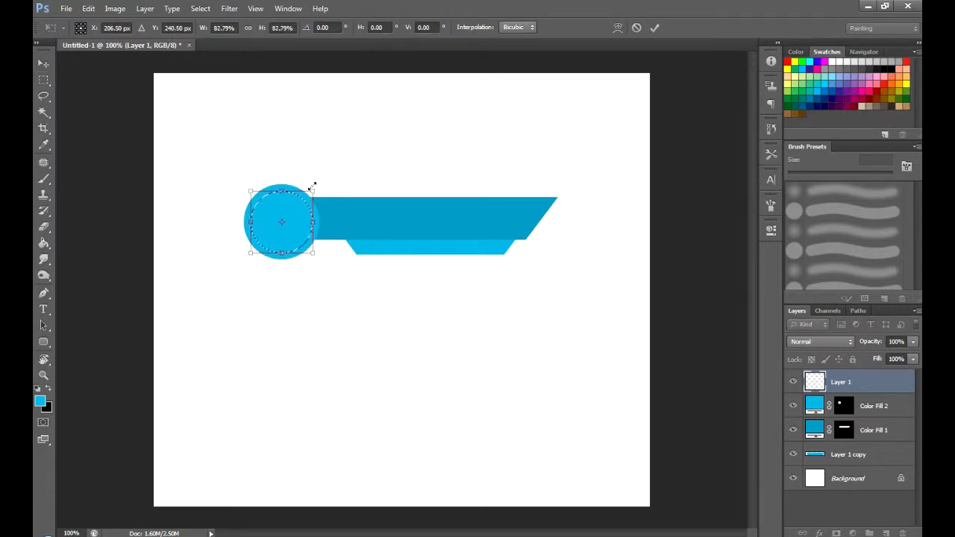
key(Return)
click(265, 217)
key(Return)
click(873, 398)
right_click(294, 229)
click(876, 393)
click(872, 382)
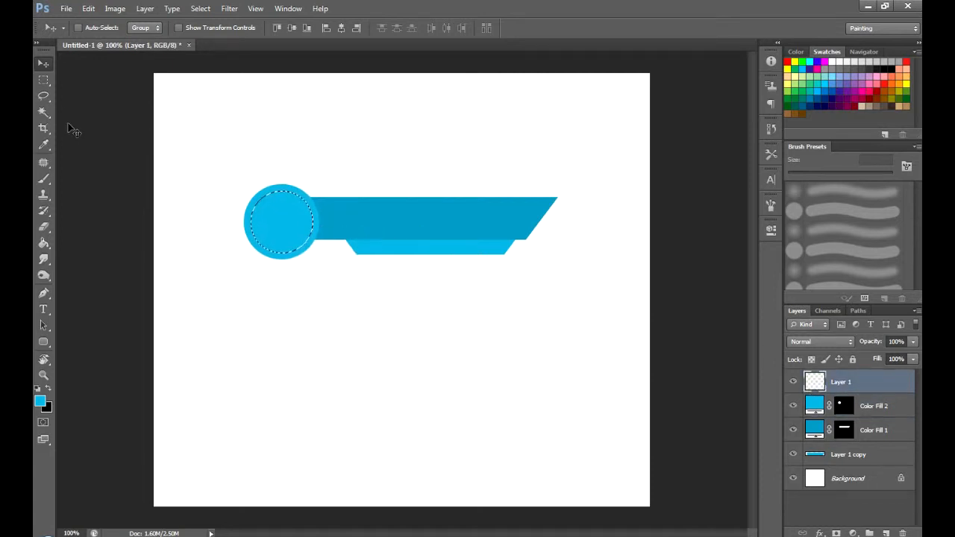
- Try a centred 10 px white (ffffff) stroke along the circular selection on Layer 1 and undo it
click(43, 80)
click(82, 91)
right_click(280, 214)
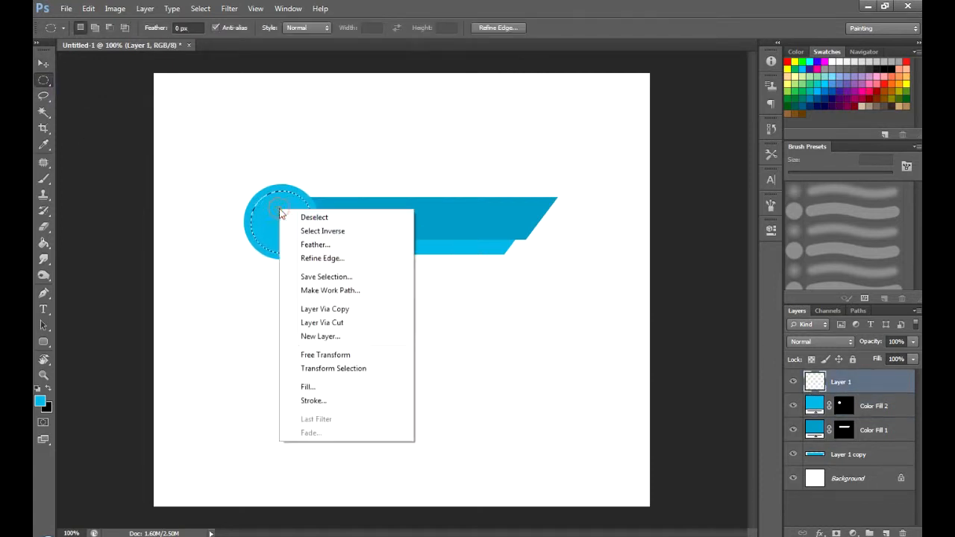
click(312, 400)
text(10)
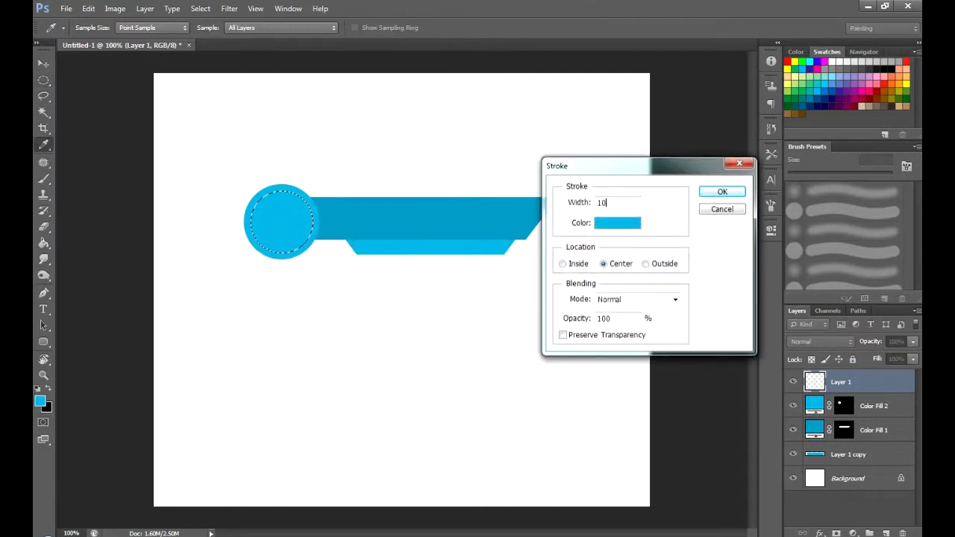
click(617, 223)
click(573, 202)
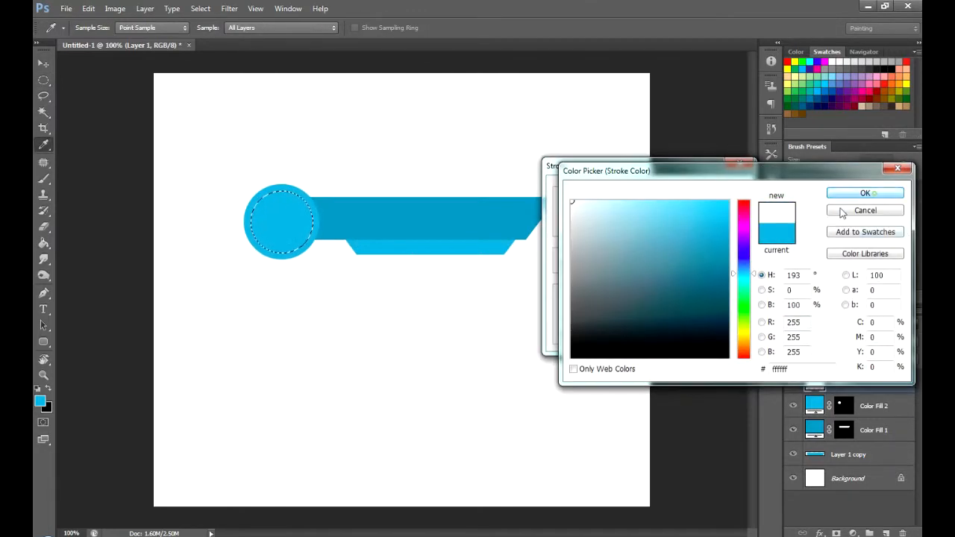
click(876, 197)
click(718, 192)
key(ctrl+z)
- Stroke the circular selection with a 2 px white line and deselect it
right_click(290, 224)
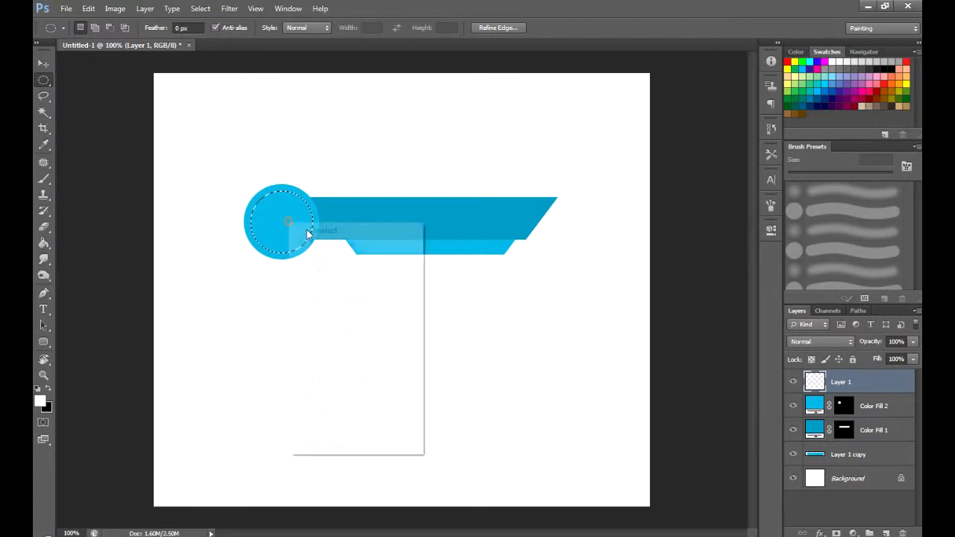
click(335, 418)
text(2)
click(721, 192)
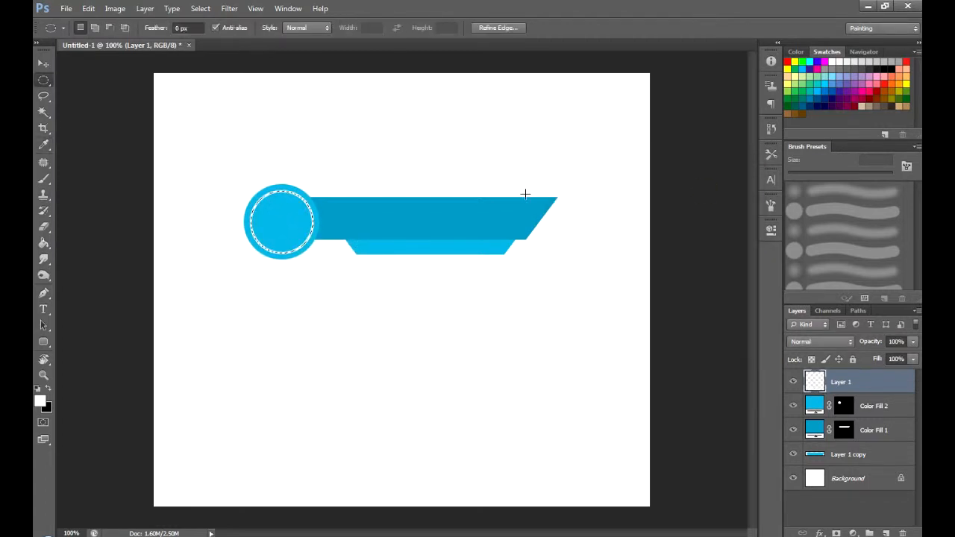
click(364, 284)
key(v)
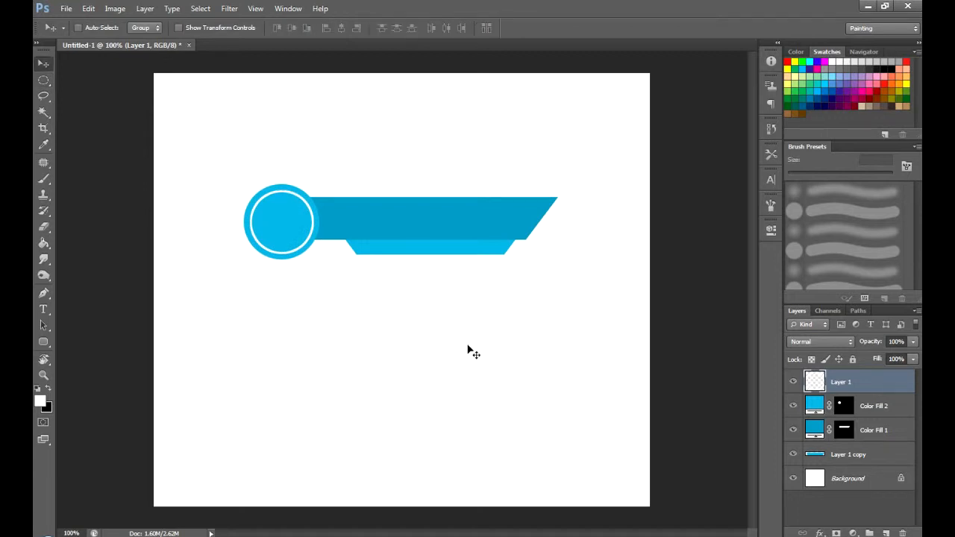
- Add the text "LOGO" in black Haettenschweiler on the empty canvas below the banner
key(t)
key(d)
click(318, 350)
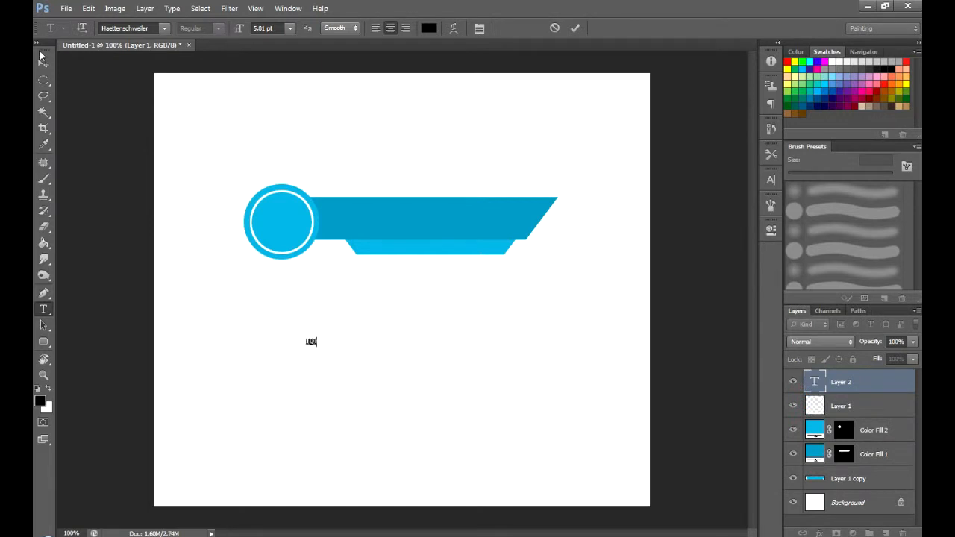
click(42, 59)
- Enlarge the LOGO text to about 23 pt and centre it inside the white-ringed circle, fine-tuning with small nudges
key(ctrl+t)
drag(320, 330, 344, 306)
key(Return)
drag(337, 357, 299, 235)
key(ctrl+t)
drag(306, 198, 299, 206)
key(Return)
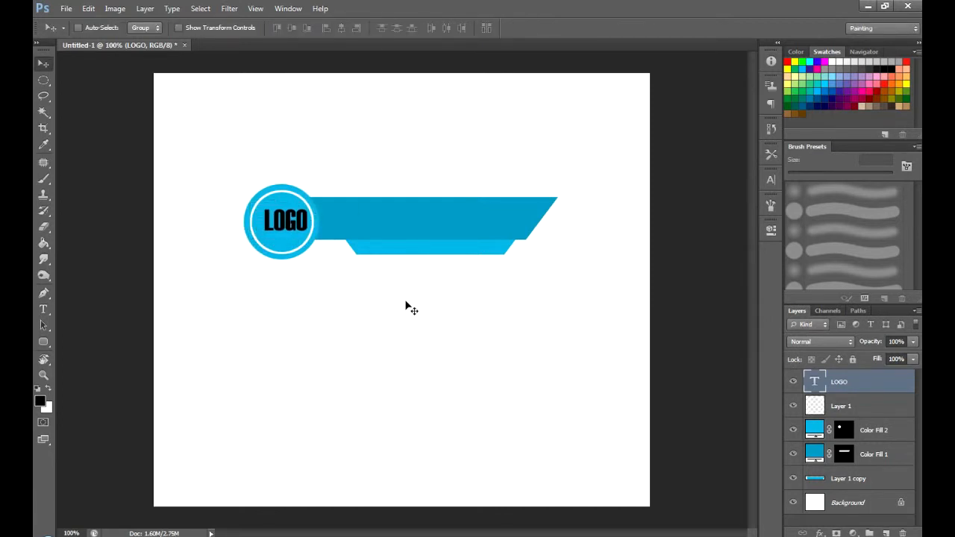
key(Down)
key(Down)
key(Left)
key(Left)
key(Left)
key(Left)
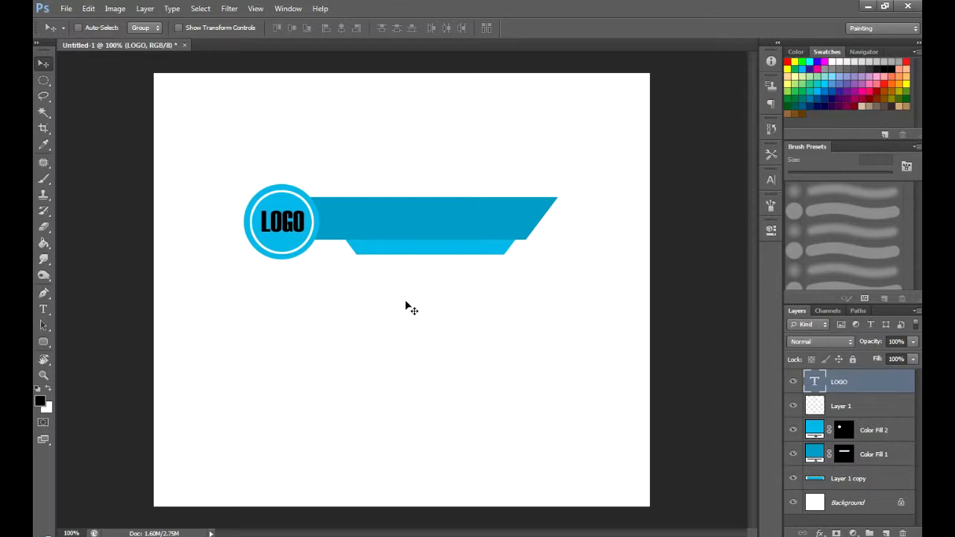
- Add the text "FACEBOOK.COM/USERNAME" in black Haettenschweiler on the empty canvas below the banner
key(t)
click(391, 343)
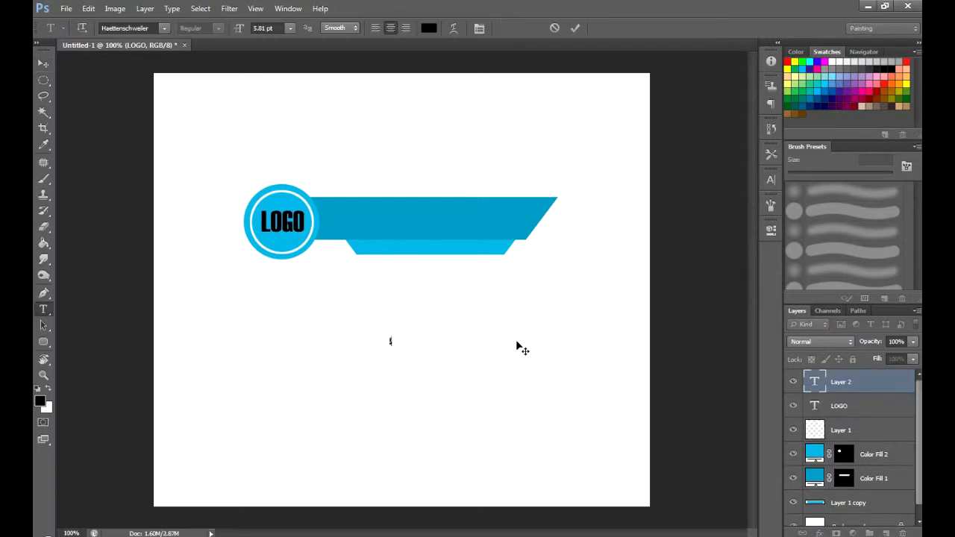
text(FACEBOOK.COM/USERNAME)
click(43, 64)
- Move the FACEBOOK.COM/USERNAME text onto the slanted bar and enlarge it to about 15.45 pt
drag(420, 352, 489, 192)
key(ctrl+t)
key(Return)
drag(442, 232, 452, 228)
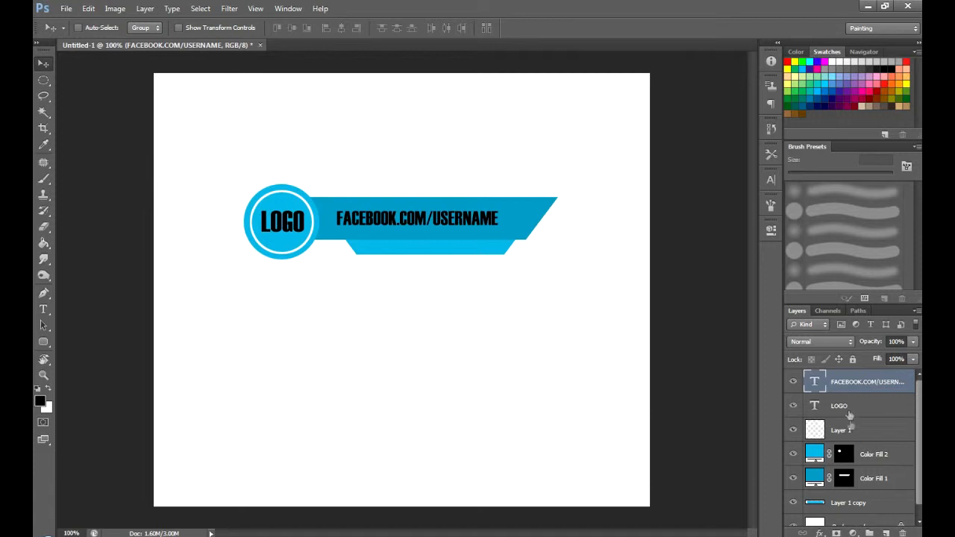
- Colour only the word USERNAME in the web address text white (ffffff)
double_click(817, 386)
double_click(459, 219)
click(440, 219)
drag(432, 218, 498, 218)
click(429, 27)
click(239, 76)
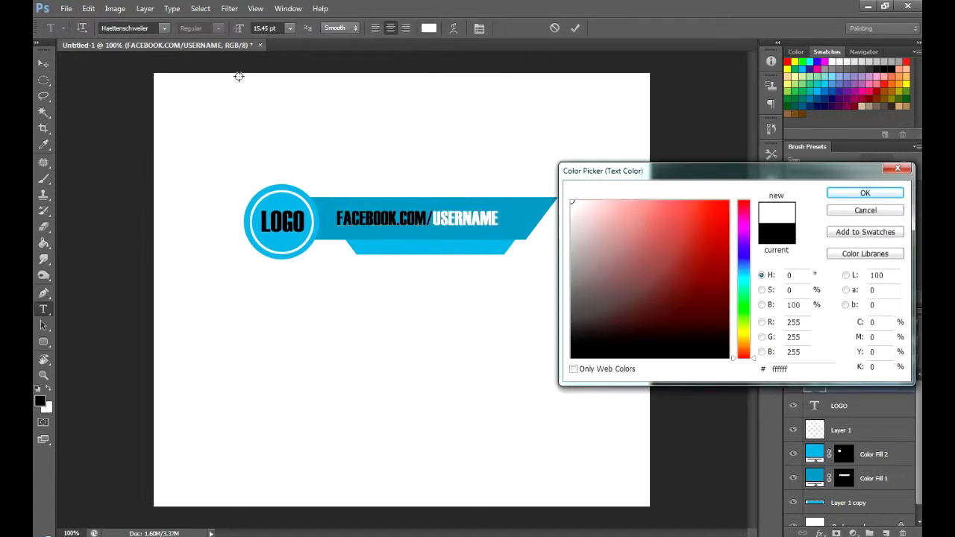
click(899, 195)
click(47, 63)
- Add the text "FOLLOW US" below the banner and set its font to Arial Narrow
key(t)
click(377, 347)
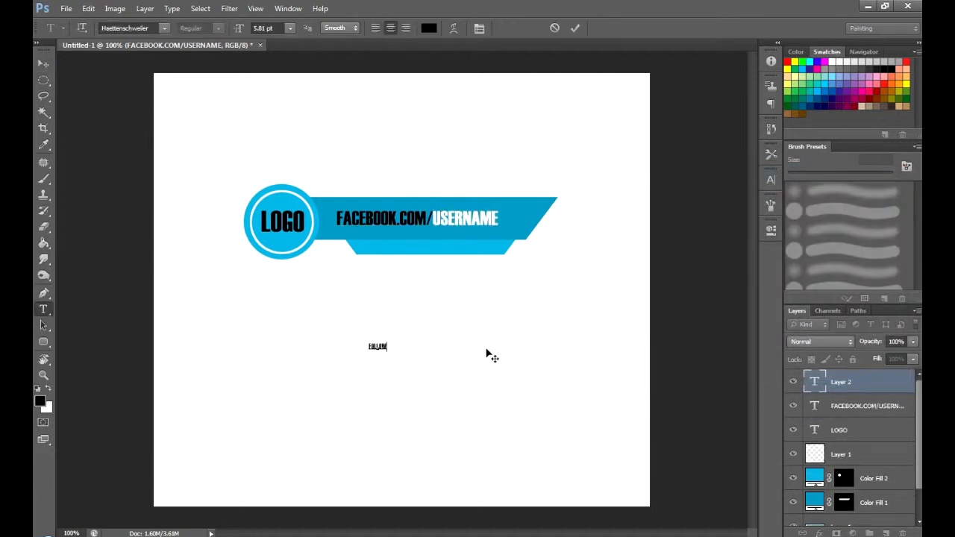
click(160, 28)
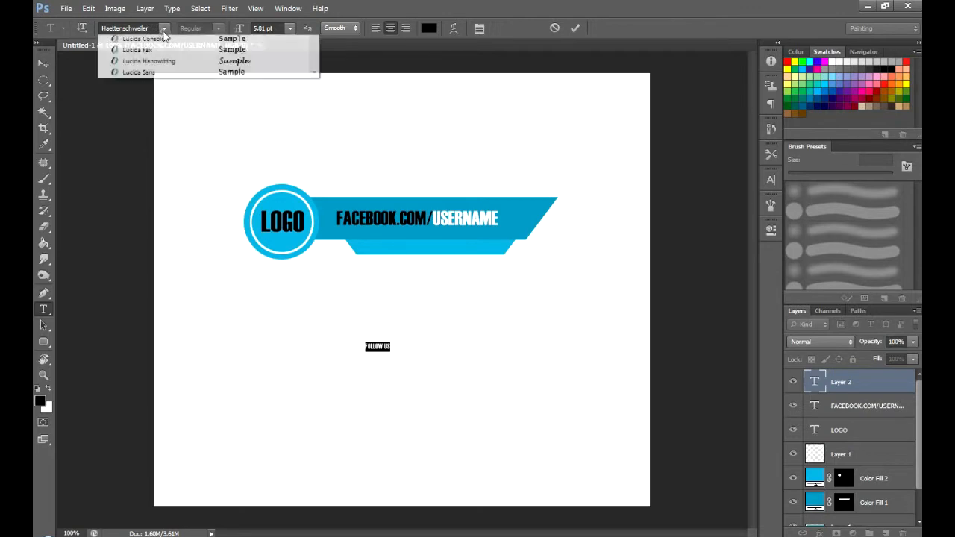
drag(314, 222, 314, 80)
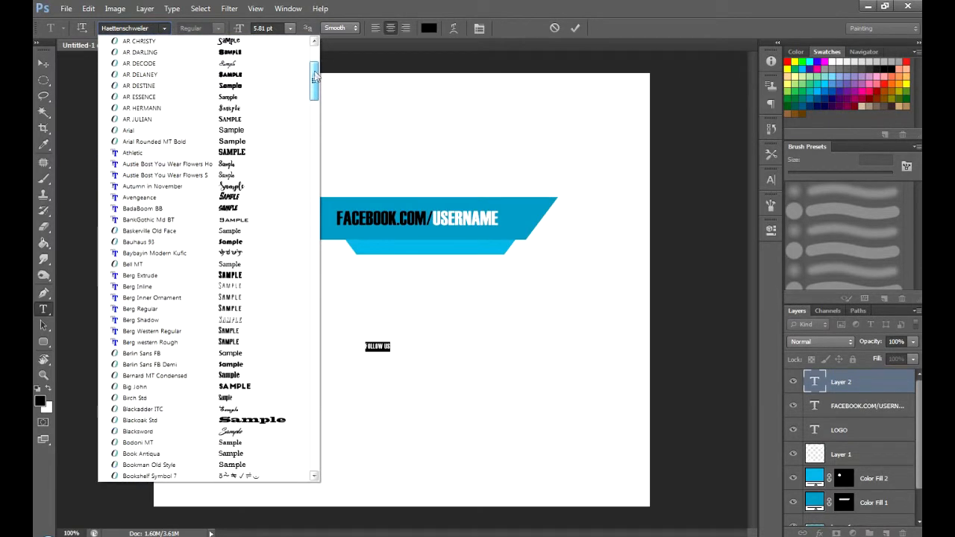
click(138, 128)
click(220, 29)
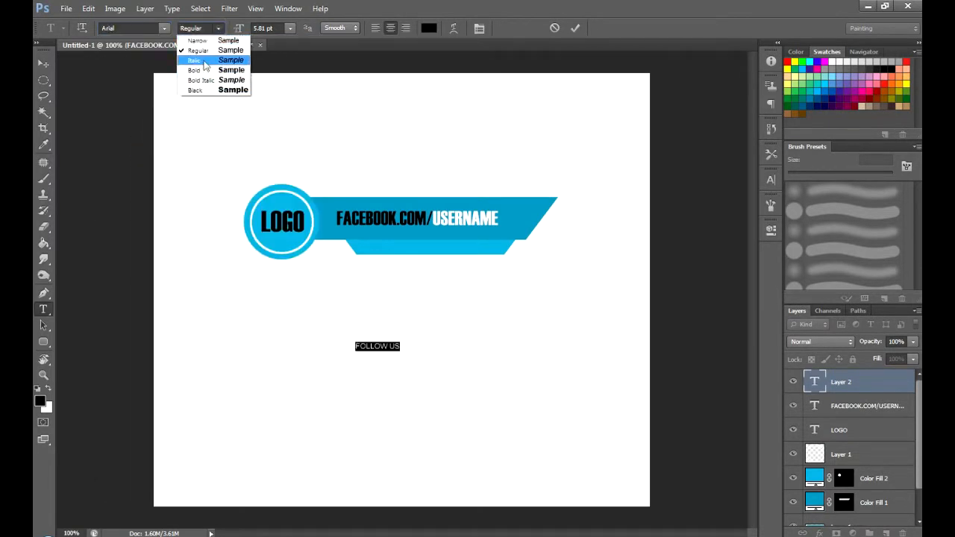
click(198, 45)
click(43, 64)
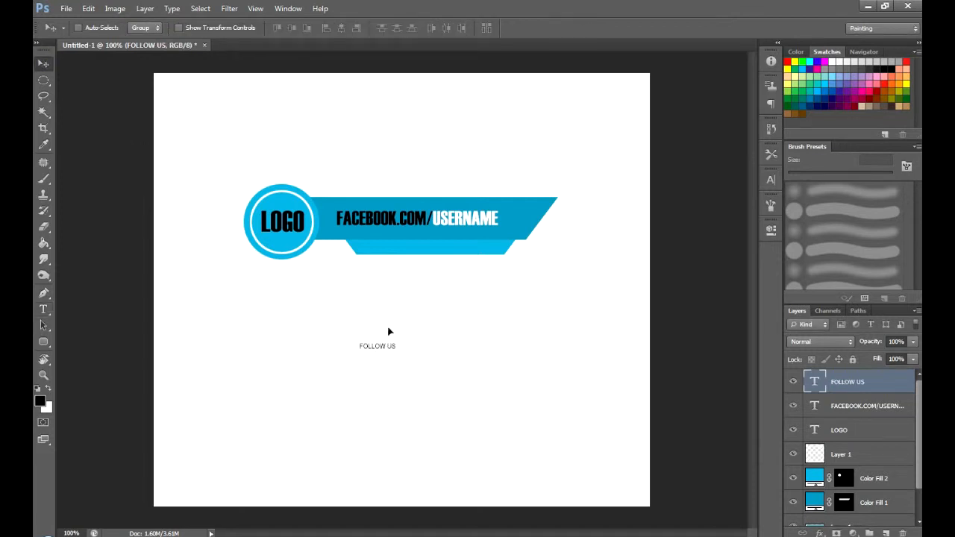
- Move the FOLLOW US text onto the trapezoid tab and colour it white (ffffff)
drag(390, 330, 443, 230)
double_click(814, 382)
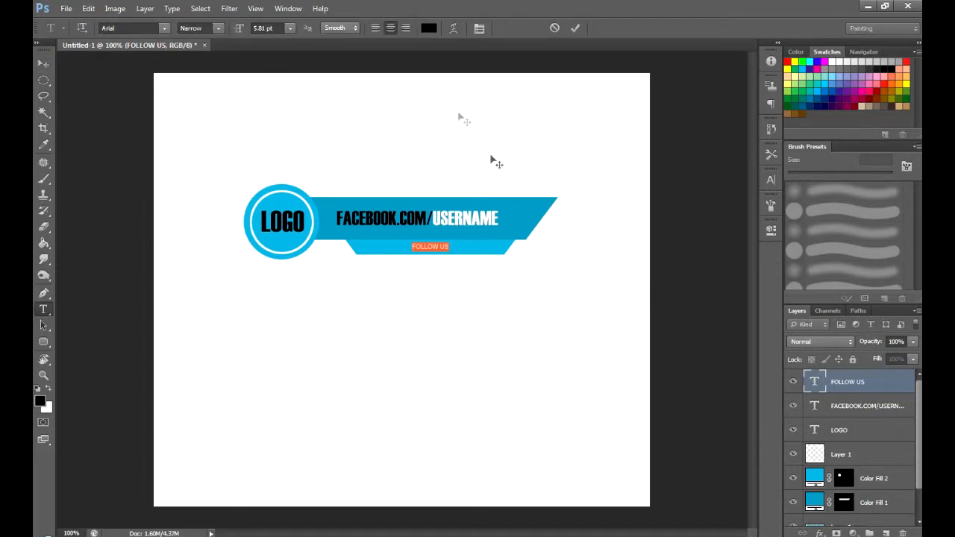
click(429, 28)
click(571, 202)
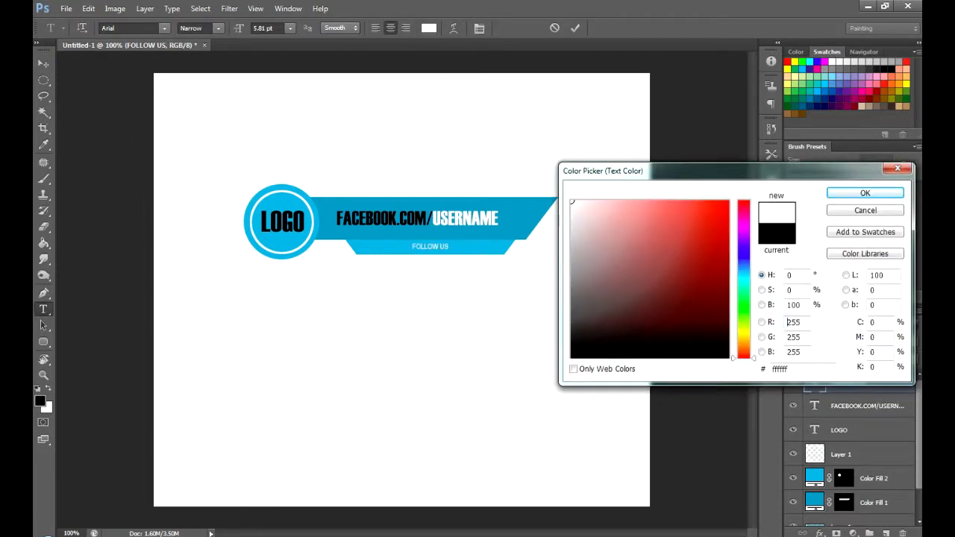
click(865, 193)
click(44, 64)
- Enlarge the FOLLOW US text about its centre to about 8.66 pt
key(ctrl+t)
mouse_move(450, 240)
mouse_down()
mouse_move(475, 237)
mouse_move(458, 241)
mouse_up()
key(Return)
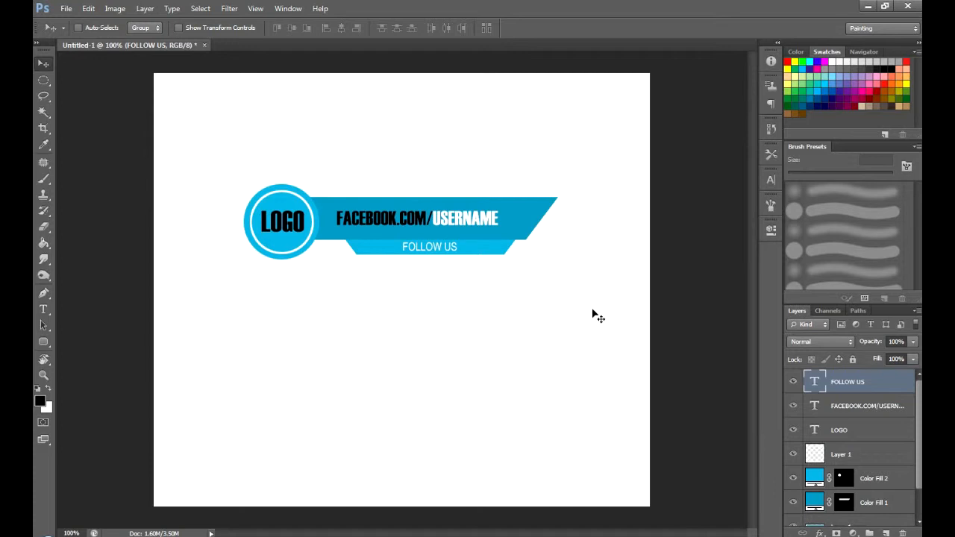
- Widen the letter spacing of the whole FOLLOW US text so it spreads across the trapezoid tab
double_click(814, 382)
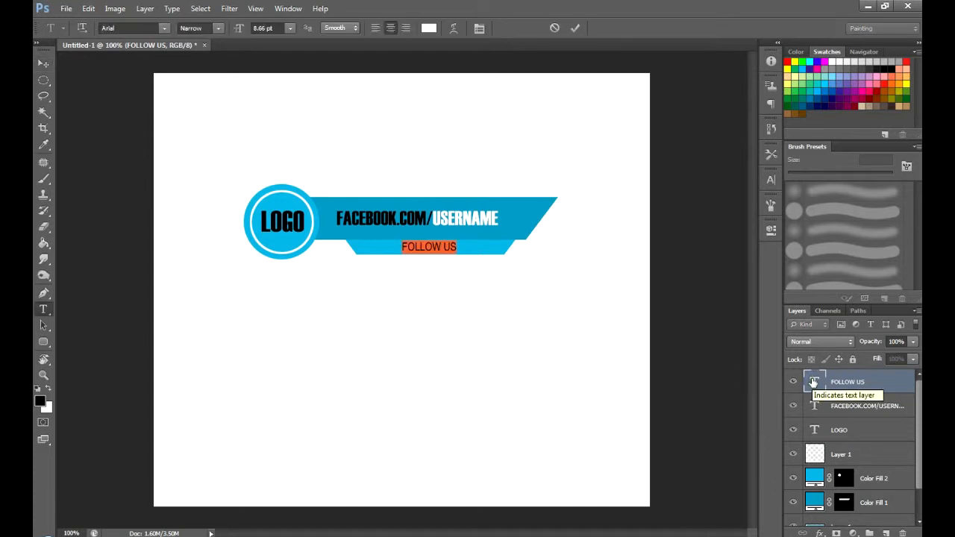
key(Right)
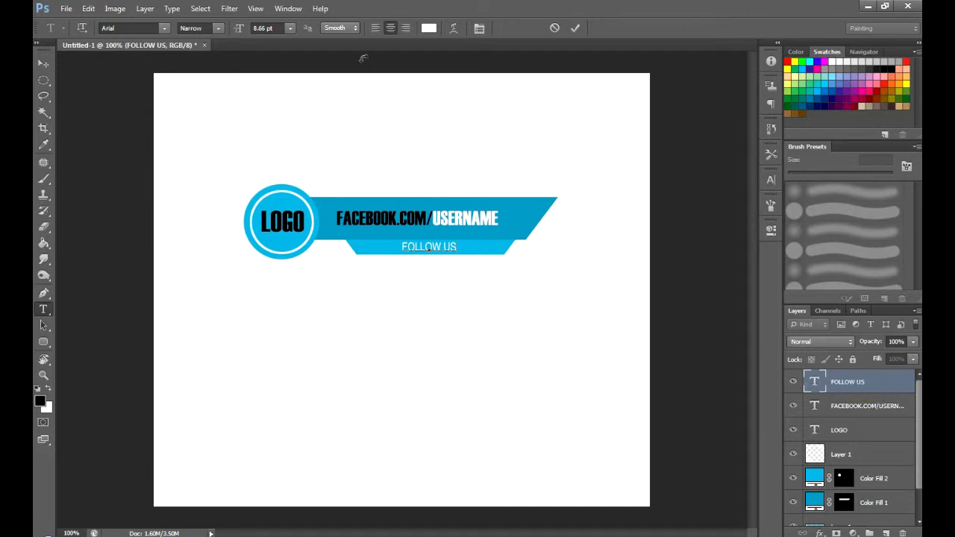
key(ctrl+a)
click(769, 180)
drag(699, 220, 712, 221)
click(769, 181)
click(43, 64)
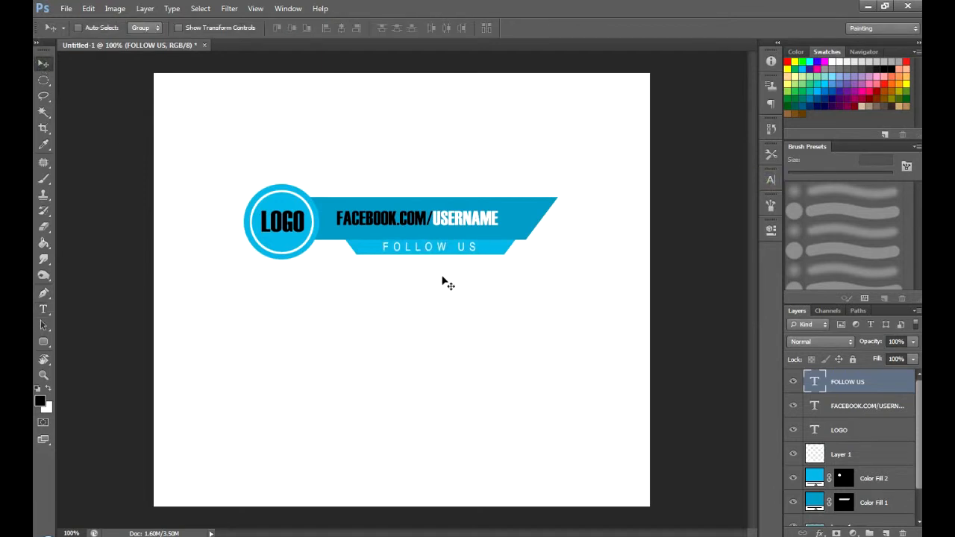
- Recolour the LOGO text in the circle white (ffffff)
scroll(441, 283, down, 1)
scroll(440, 280, down, 1)
scroll(440, 280, up, 1)
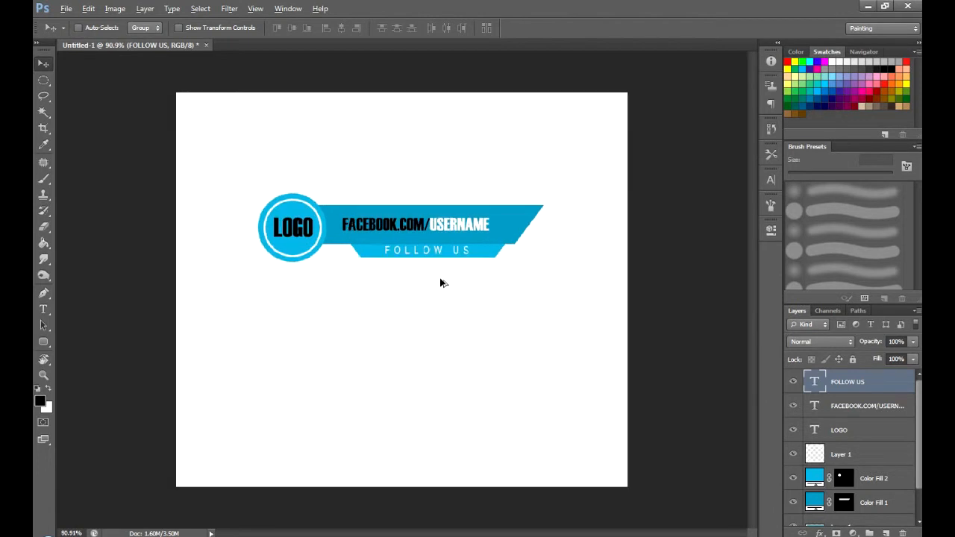
double_click(814, 432)
click(429, 28)
click(571, 201)
click(864, 193)
key(ctrl+Return)
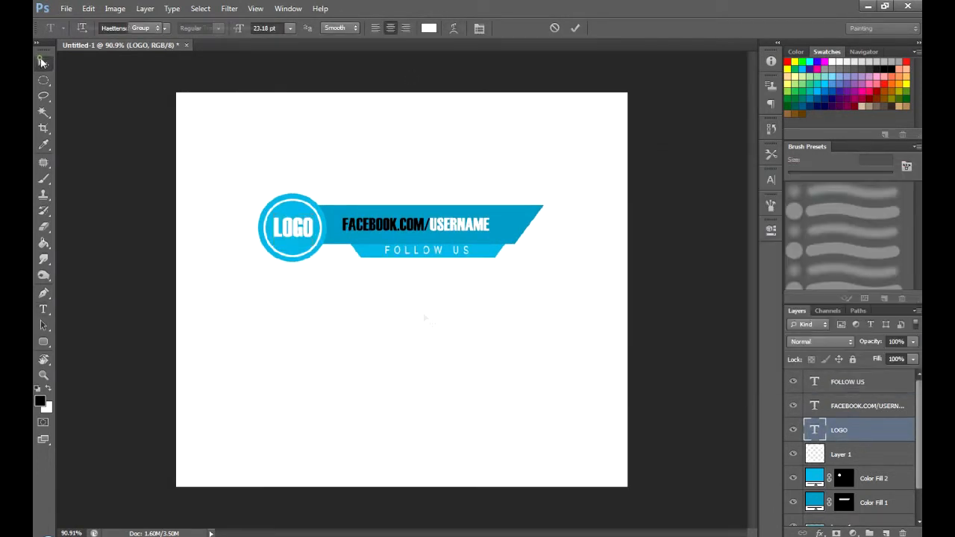
key(v)
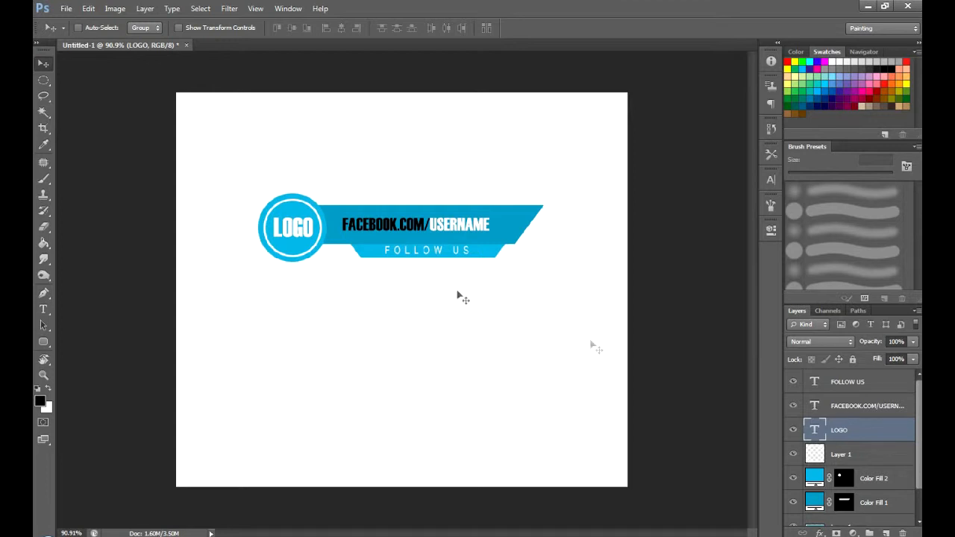
- Group all the text and shape layers above the Background layer
scroll(443, 297, down, 1)
scroll(870, 391, down, 2)
shift+click(869, 490)
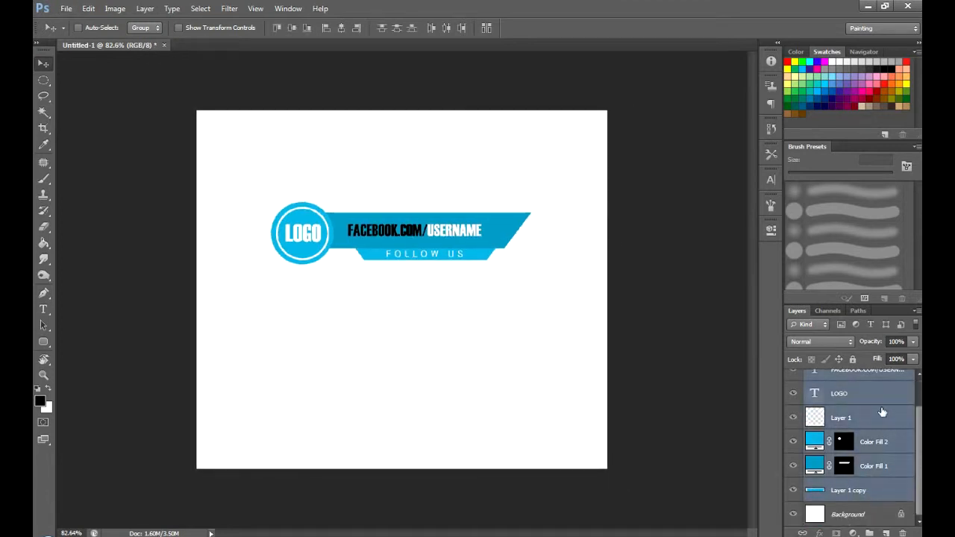
key(ctrl+g)
- Centre the banner group vertically and horizontally on the canvas, clear the selection and hide the Background layer
key(ctrl+a)
click(341, 28)
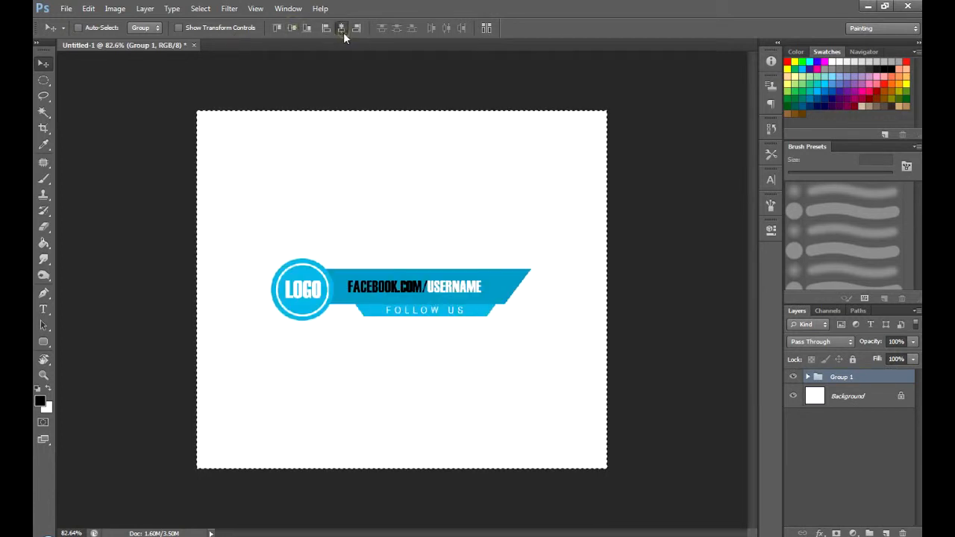
key(ctrl+d)
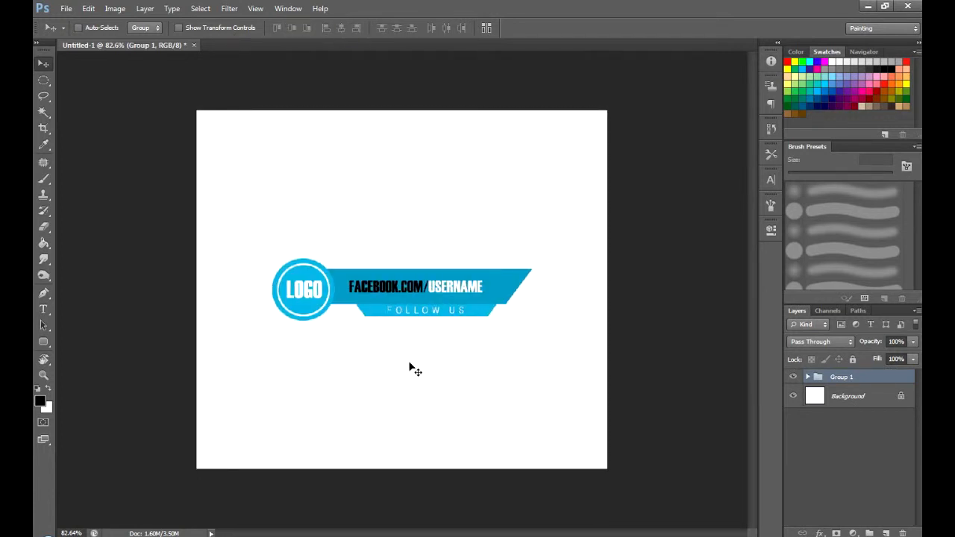
click(796, 398)
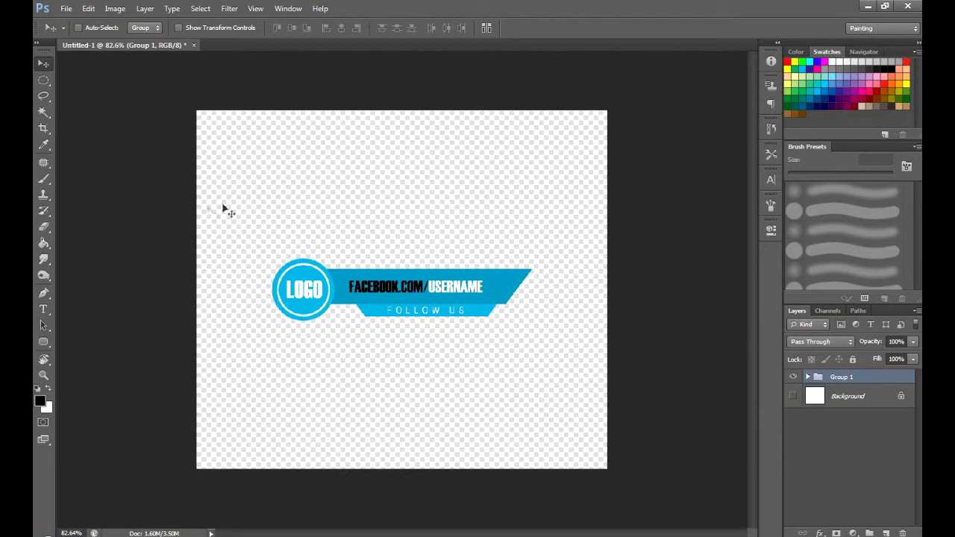